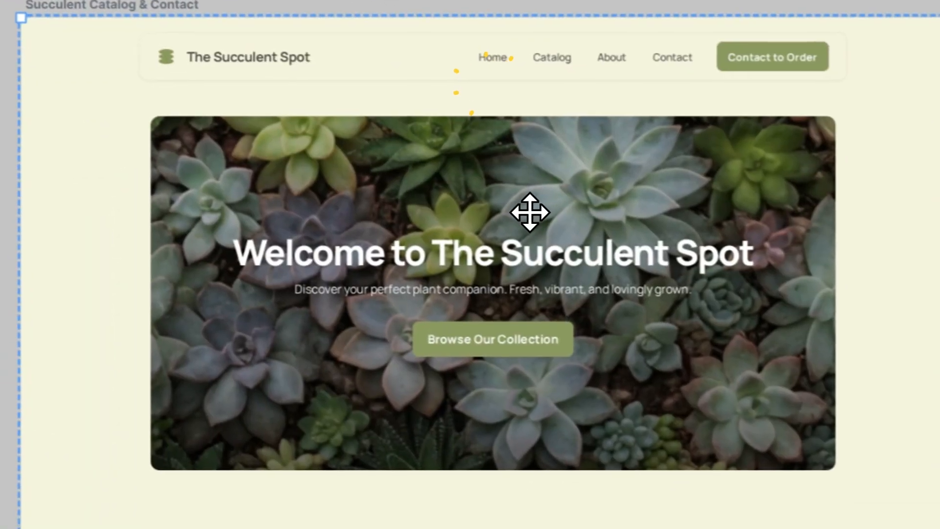
pyautogui.scroll(-8, 531, 214)
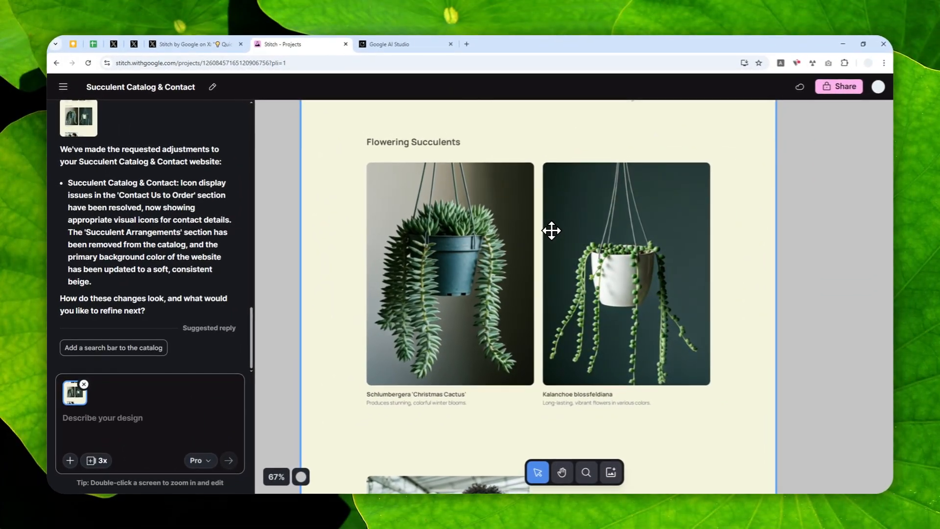
pyautogui.scroll(-5, 551, 231)
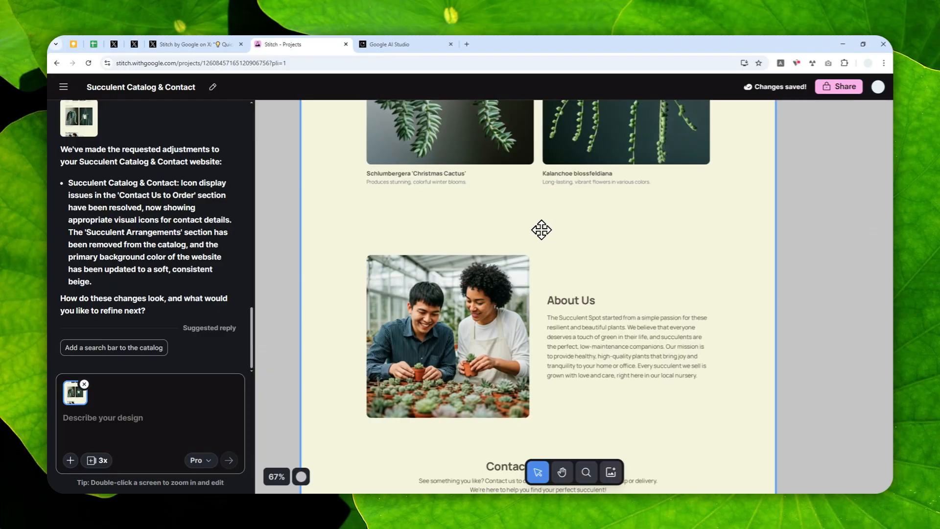
pyautogui.scroll(-2, 433, 203)
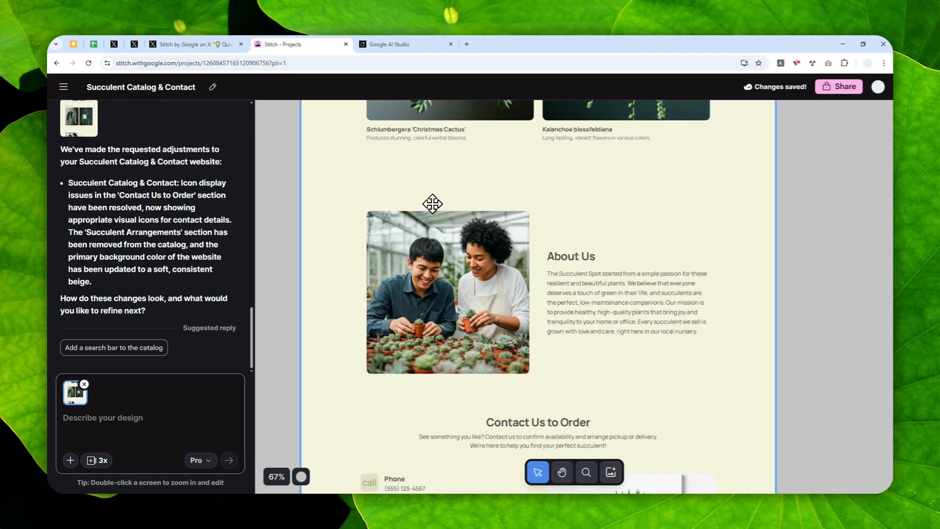
pyautogui.scroll(-2, 433, 203)
# - Switch to the exported succulent app running in Google AI Studio
pyautogui.click(397, 45)
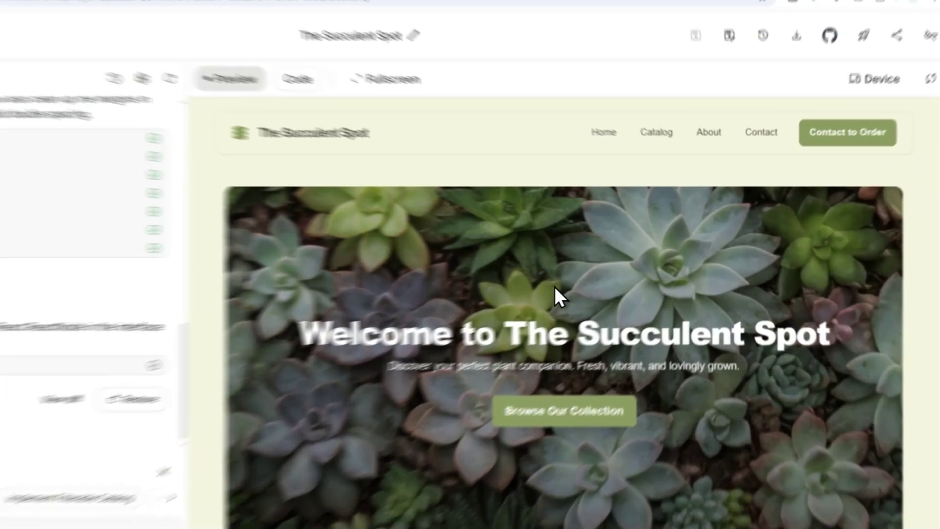
pyautogui.click(519, 246)
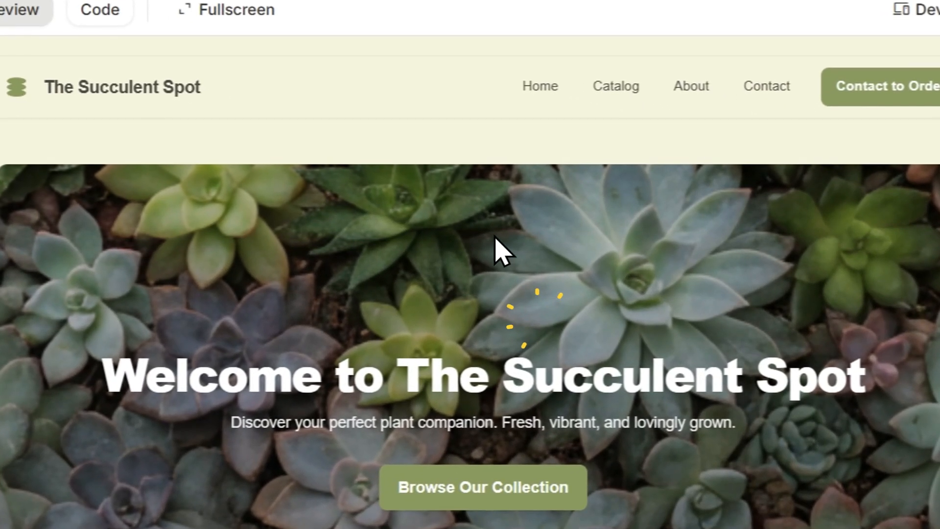
pyautogui.scroll(-5, 516, 219)
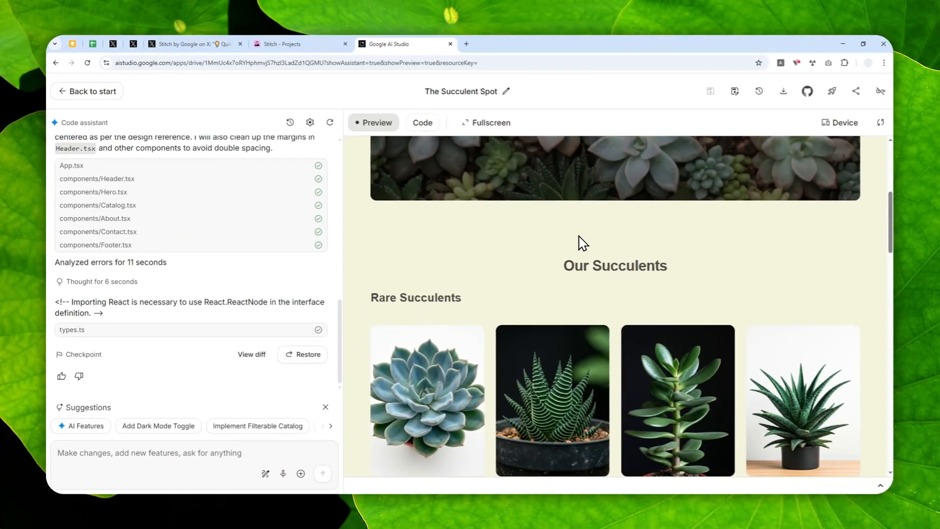
pyautogui.scroll(-1, 572, 257)
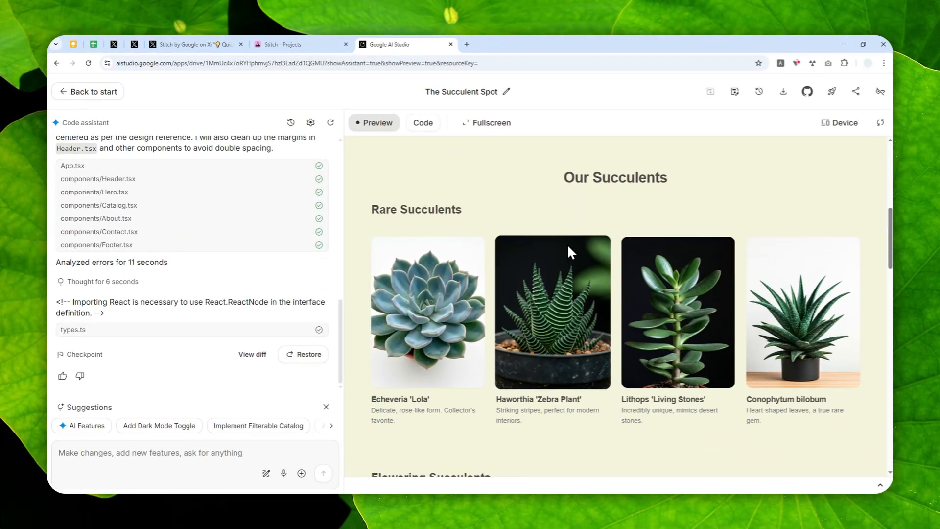
pyautogui.scroll(-4, 567, 239)
pyautogui.scroll(-3, 567, 239)
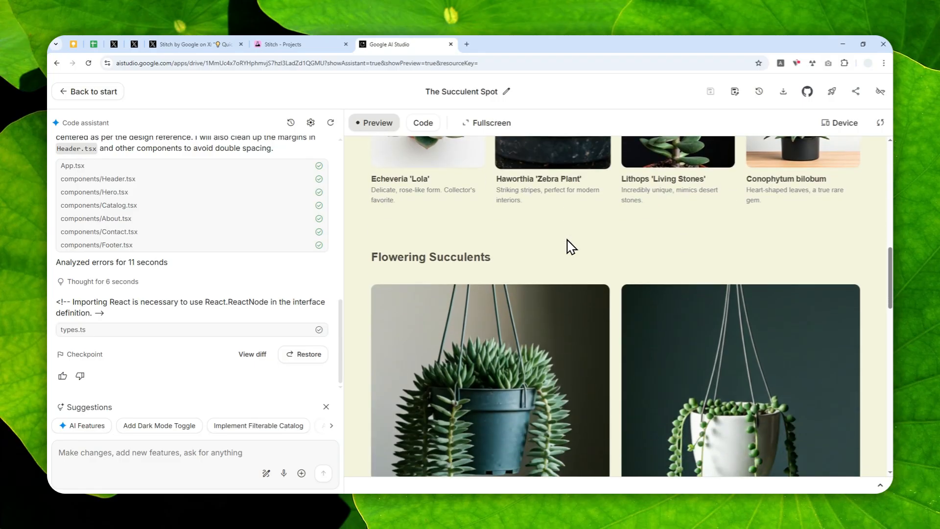
pyautogui.scroll(-3, 566, 239)
pyautogui.scroll(-3, 566, 239)
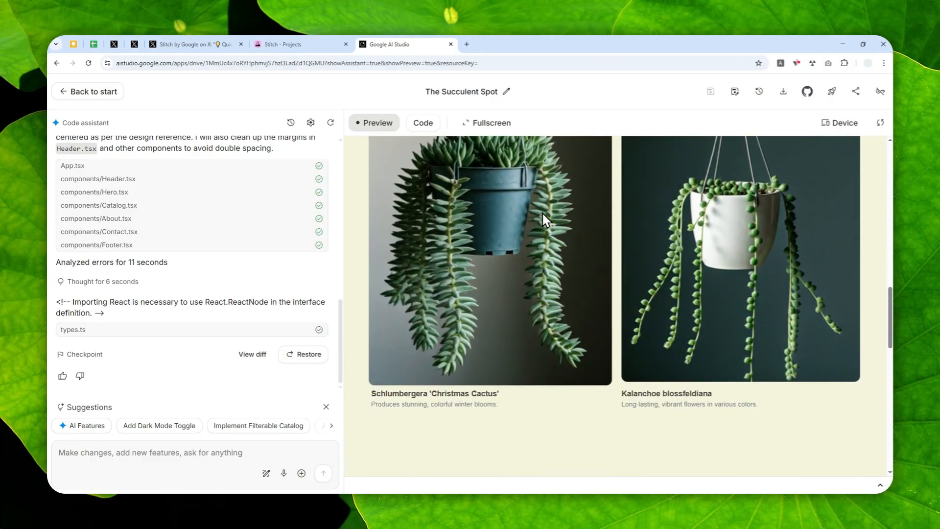
pyautogui.scroll(-3, 532, 213)
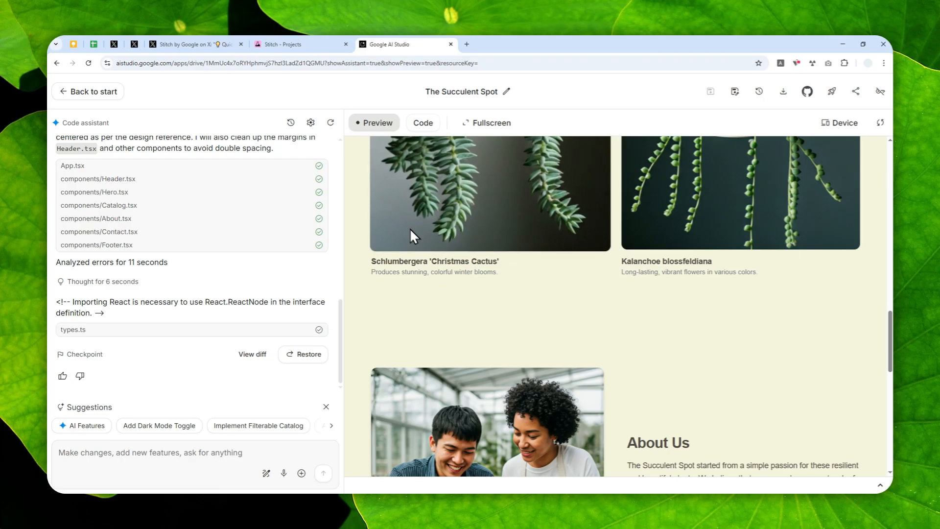
# - Compare the Stitch succulent hero with the matching AI Studio app hero
pyautogui.click(286, 45)
pyautogui.scroll(5, 504, 356)
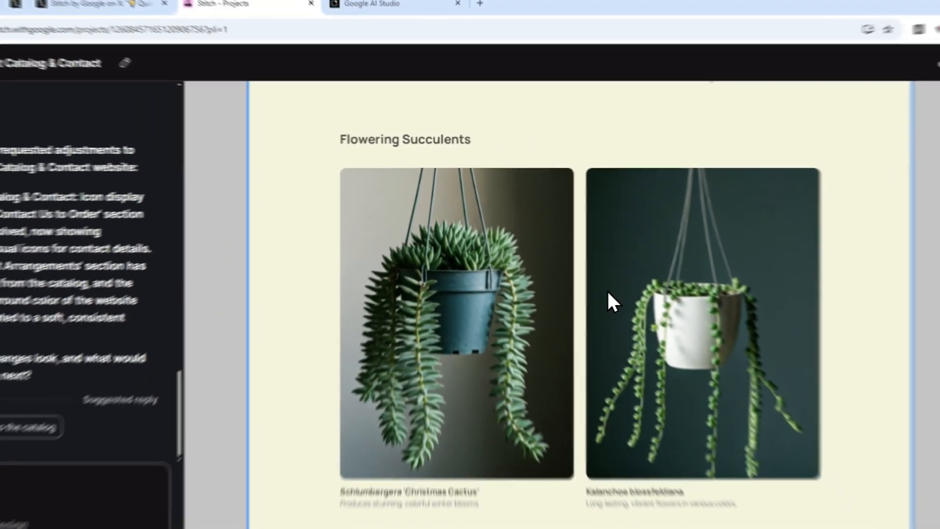
pyautogui.scroll(5, 569, 234)
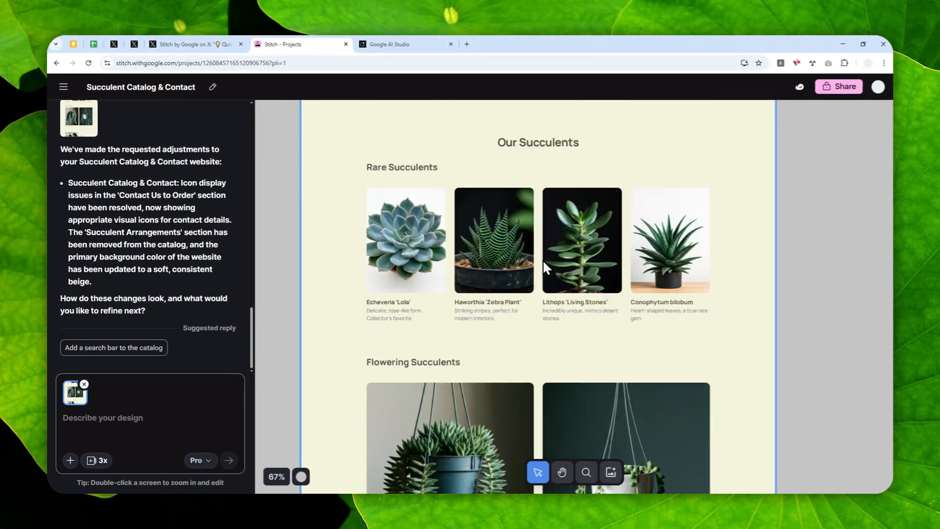
pyautogui.scroll(5, 542, 266)
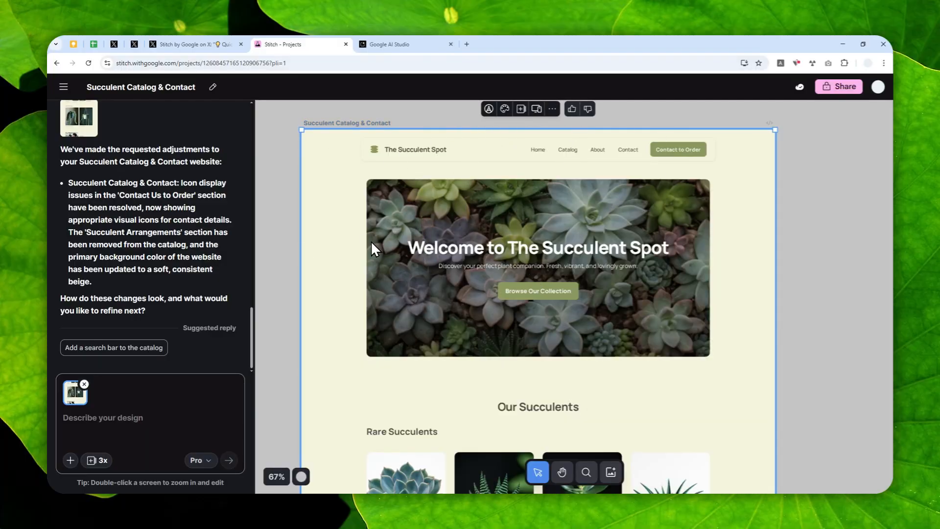
pyautogui.click(404, 45)
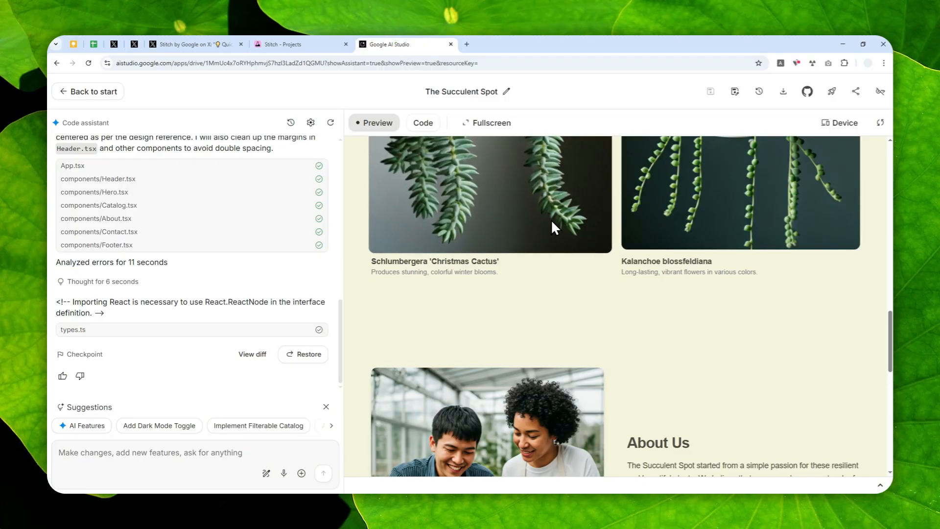
pyautogui.scroll(5, 551, 228)
pyautogui.scroll(5, 544, 242)
pyautogui.scroll(5, 528, 246)
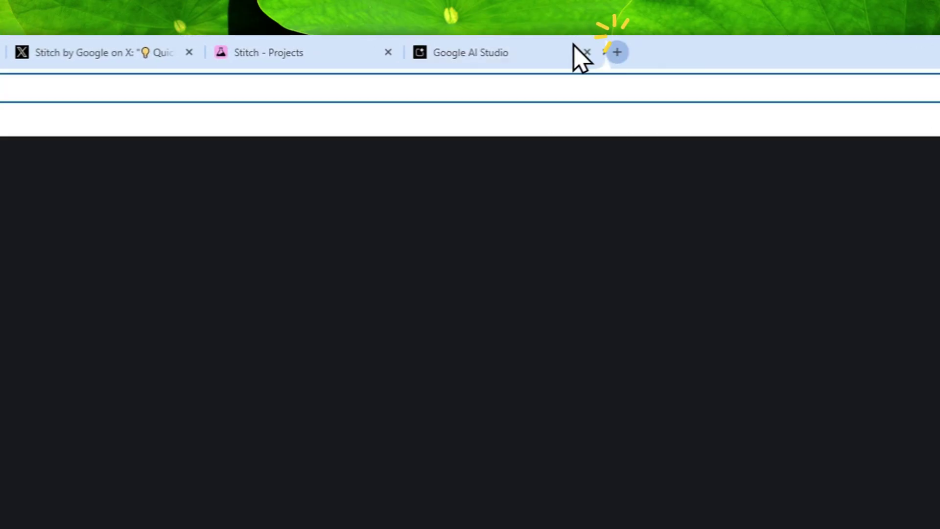
# - Load stitch.withgoogle.com in a new browser tab
pyautogui.click(467, 44)
pyautogui.write('s')
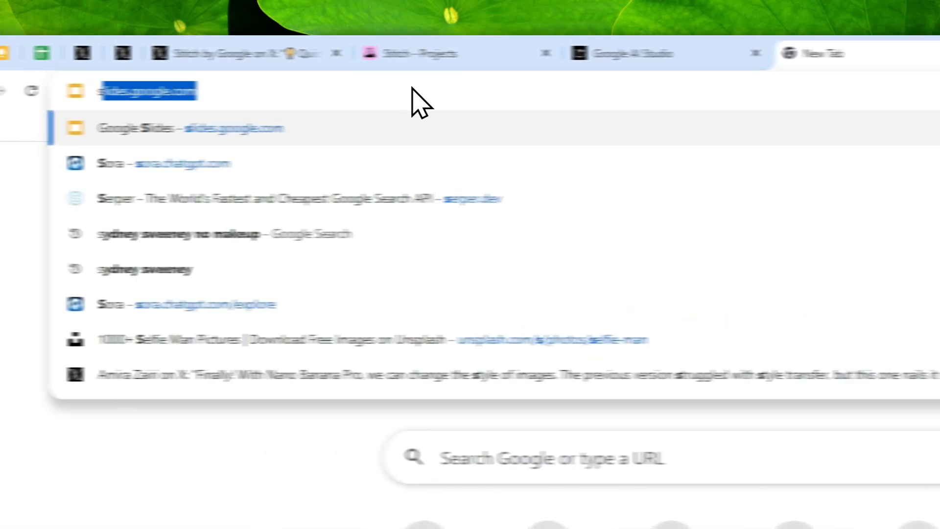
pyautogui.write('i')
pyautogui.press('BackSpace')
pyautogui.write('titch')
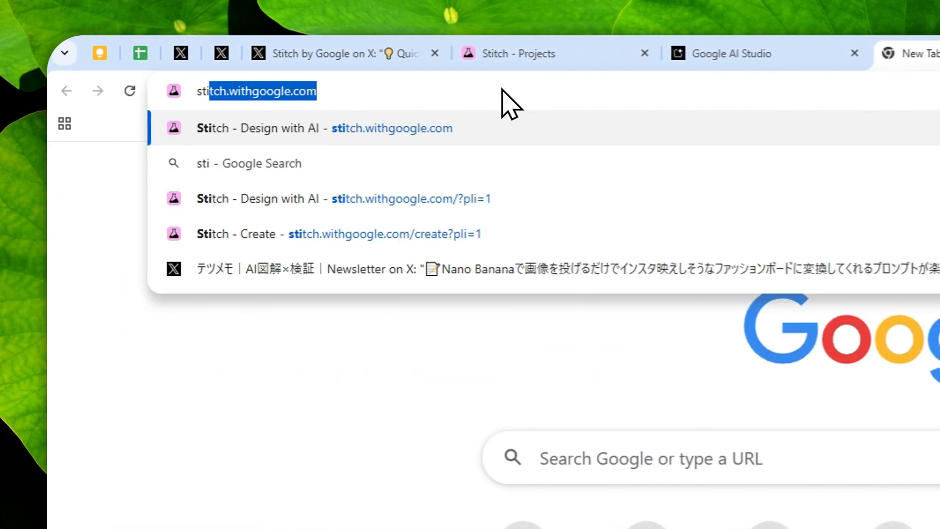
pyautogui.click(224, 128)
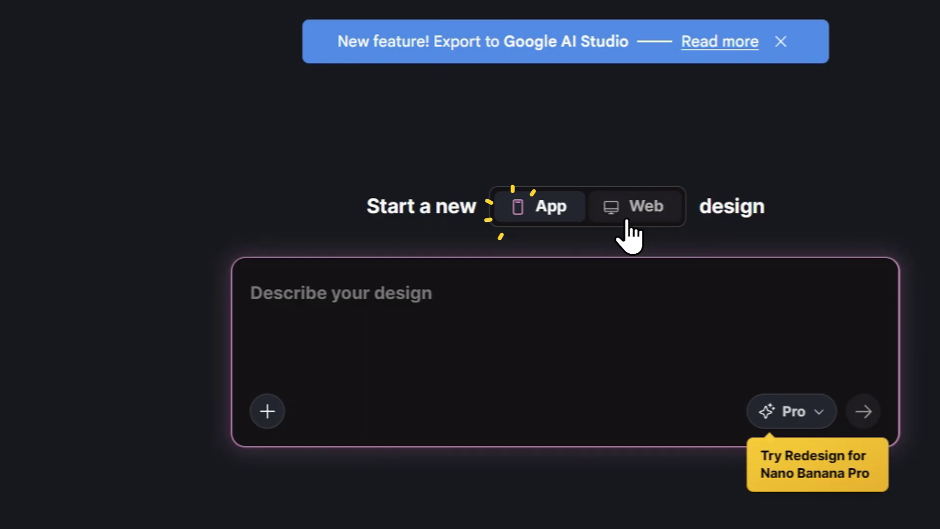
# - Start a mobile App design and paste the black-and-orange fitness app prompt
pyautogui.click(613, 229)
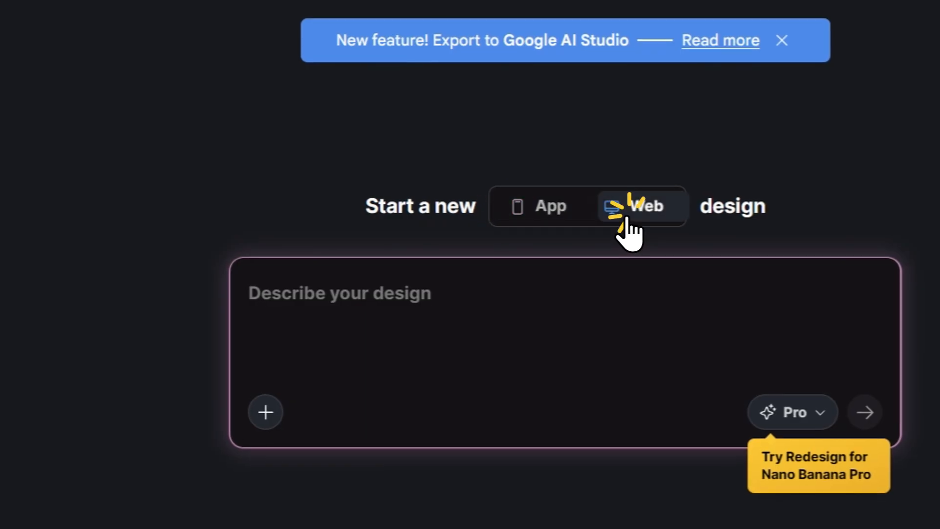
pyautogui.click(545, 213)
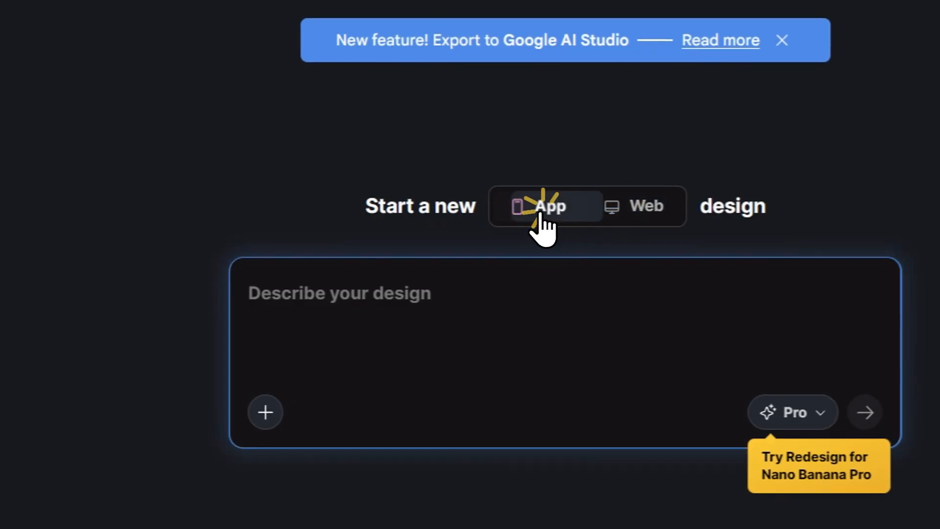
pyautogui.click(323, 323)
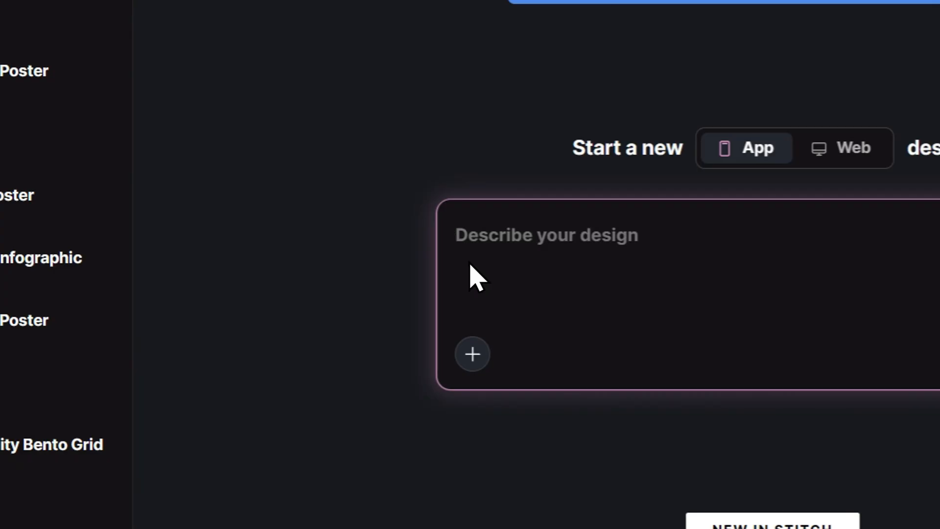
pyautogui.write('Generate a fitness app with black and orange color palette')
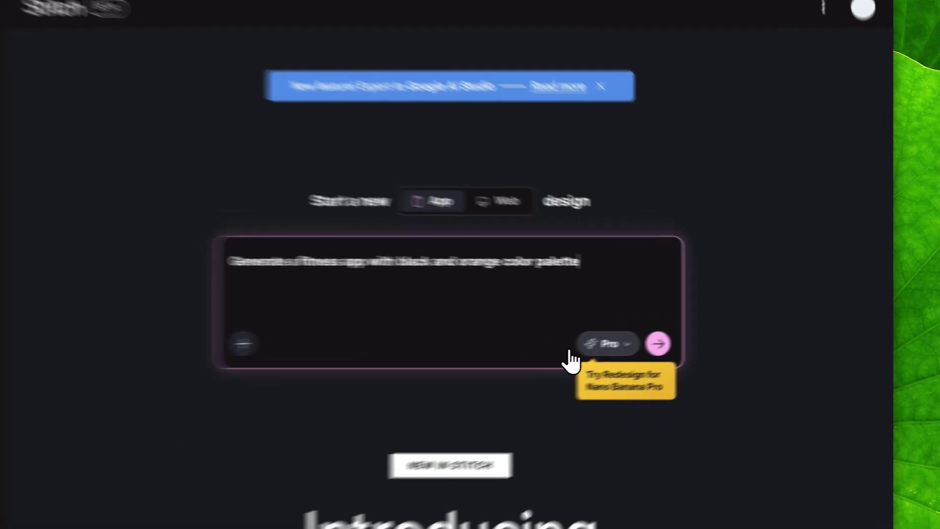
# - Keep the Pro model selected for generation
pyautogui.click(685, 332)
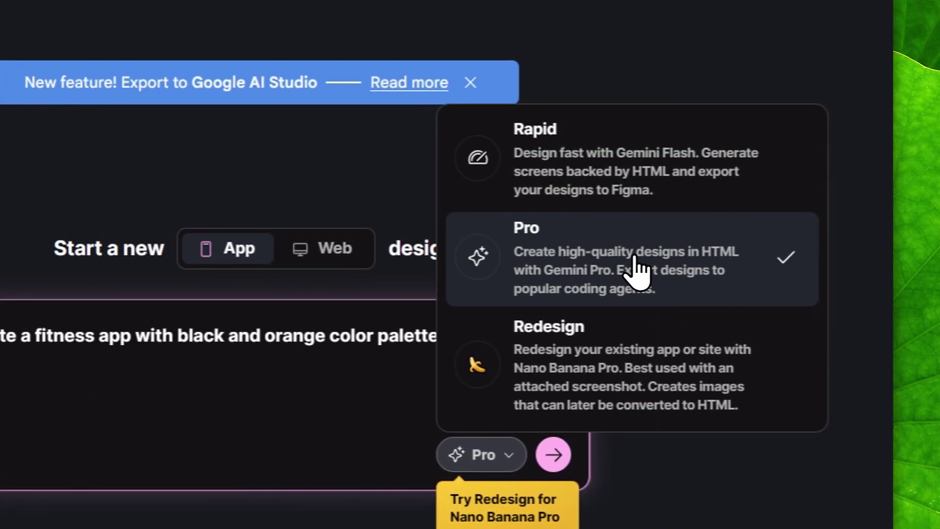
pyautogui.click(624, 176)
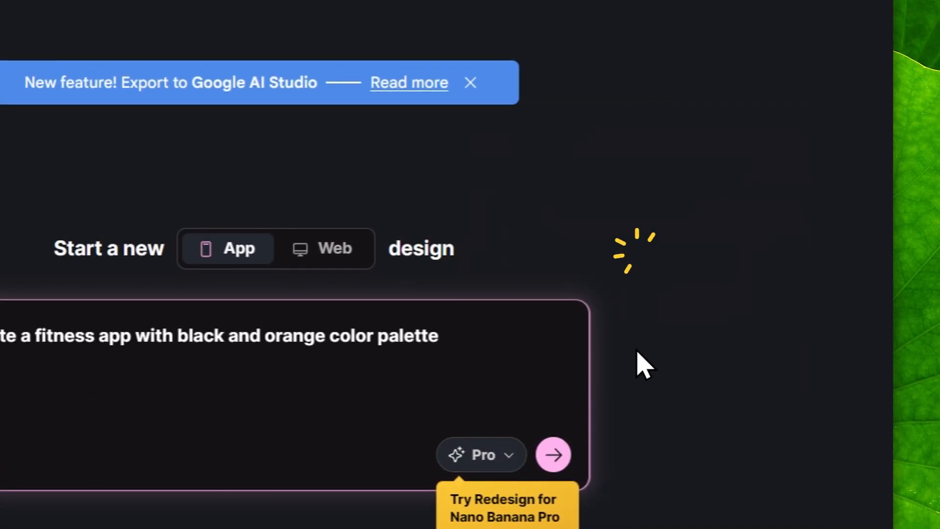
# - Send the fitness app request so Stitch proposes five screens
pyautogui.click(556, 309)
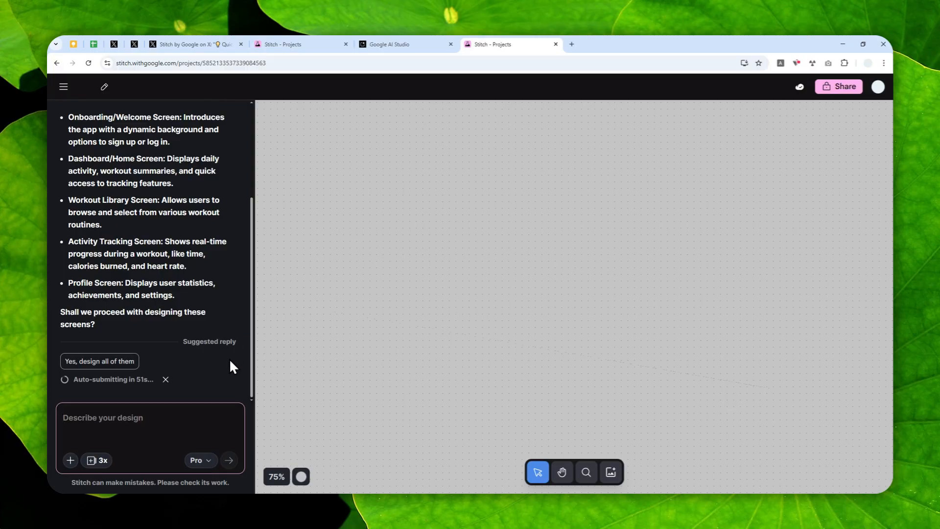
pyautogui.scroll(5, 217, 279)
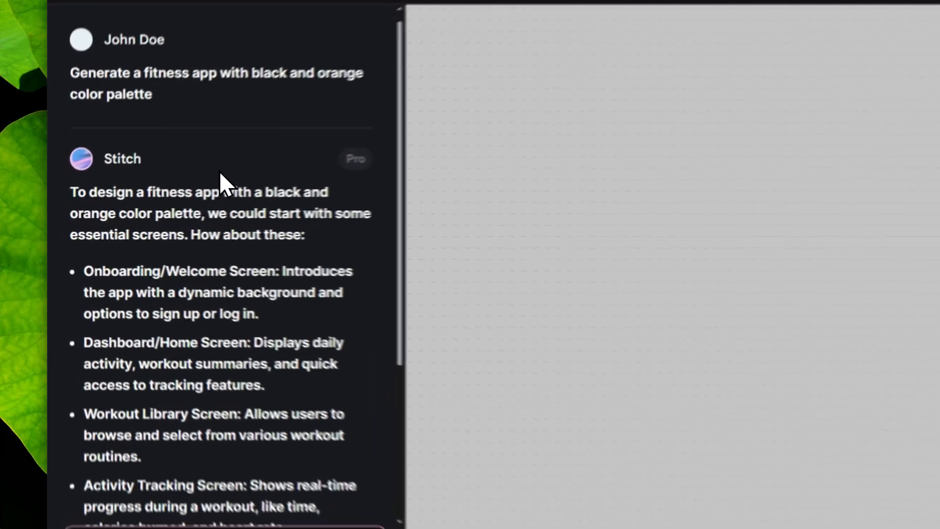
pyautogui.scroll(-5, 220, 220)
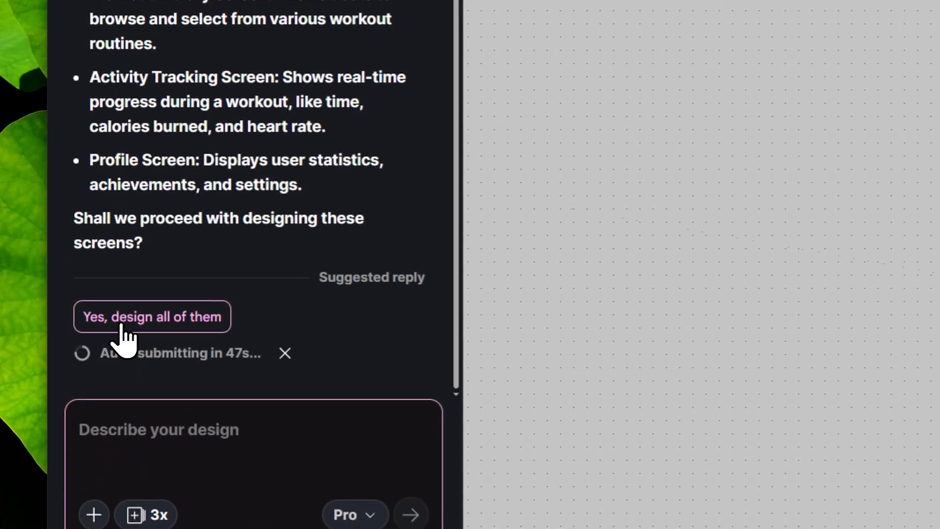
# - Approve designing all five proposed screens and dismiss the new-screens notice
pyautogui.click(151, 317)
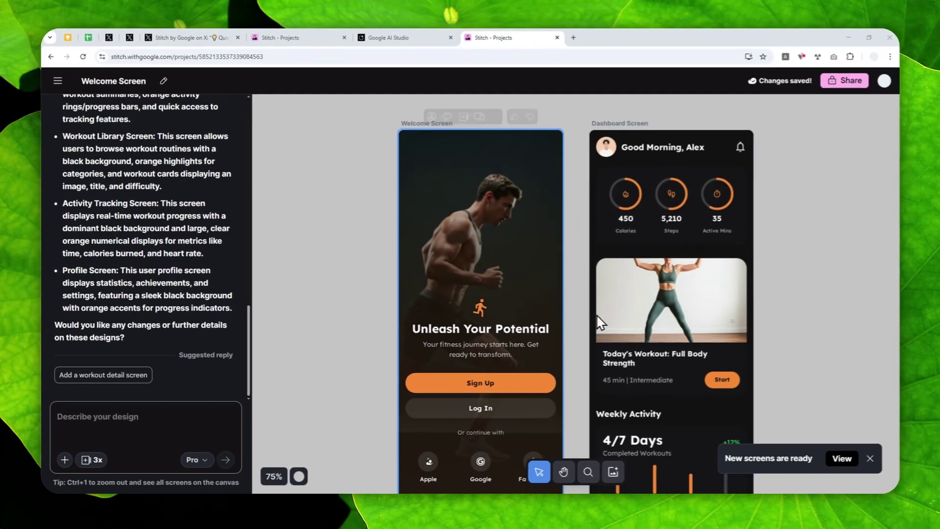
pyautogui.click(538, 331)
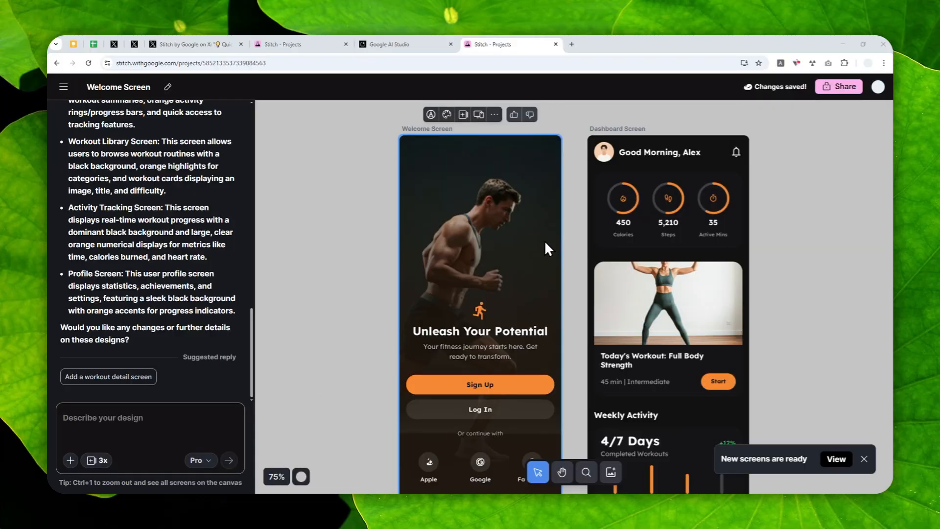
pyautogui.click(597, 240)
pyautogui.scroll(-5, 596, 241)
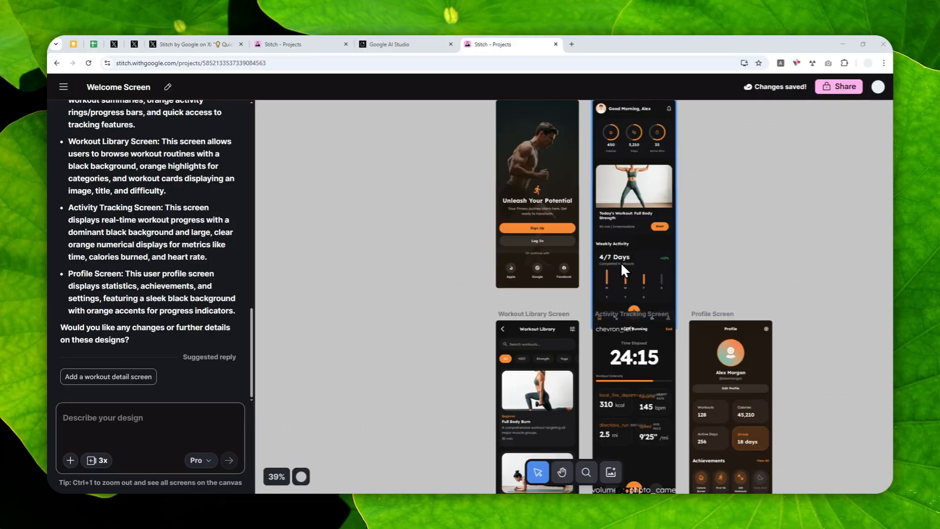
pyautogui.scroll(-1, 620, 262)
# - Drag the Workout Library screen into the chat prompt as a reference
pyautogui.click(514, 345)
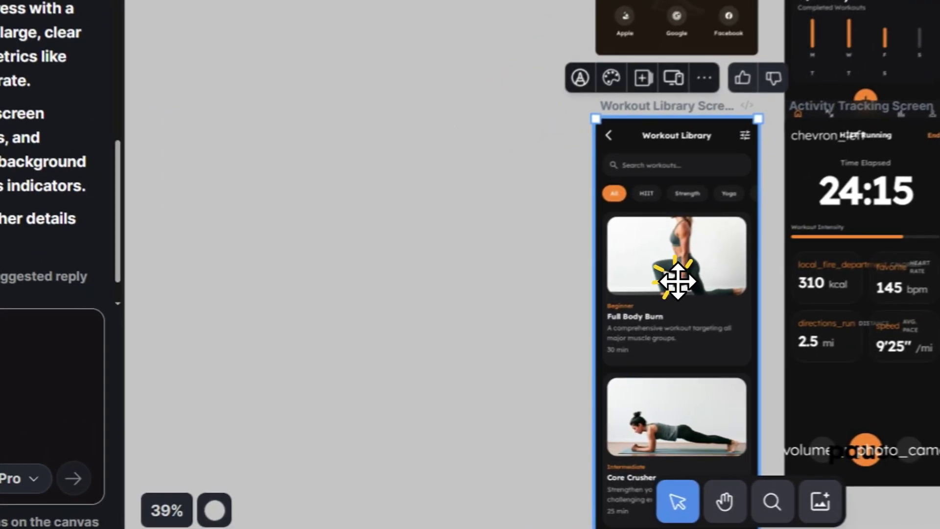
pyautogui.moveTo(514, 345); pyautogui.dragTo(147, 427)
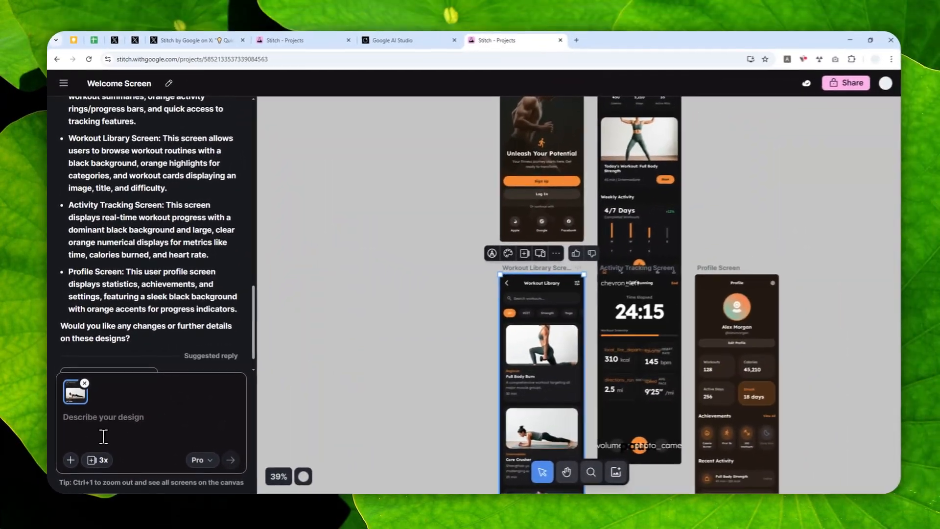
pyautogui.keyDown('shift'); pyautogui.click(638, 358); pyautogui.keyUp('shift')
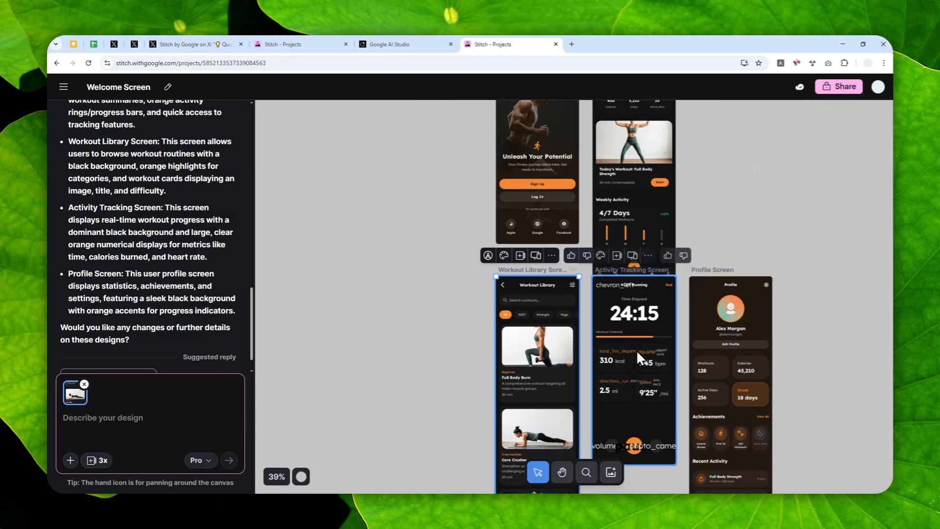
pyautogui.keyDown('shift'); pyautogui.click(635, 346); pyautogui.keyUp('shift')
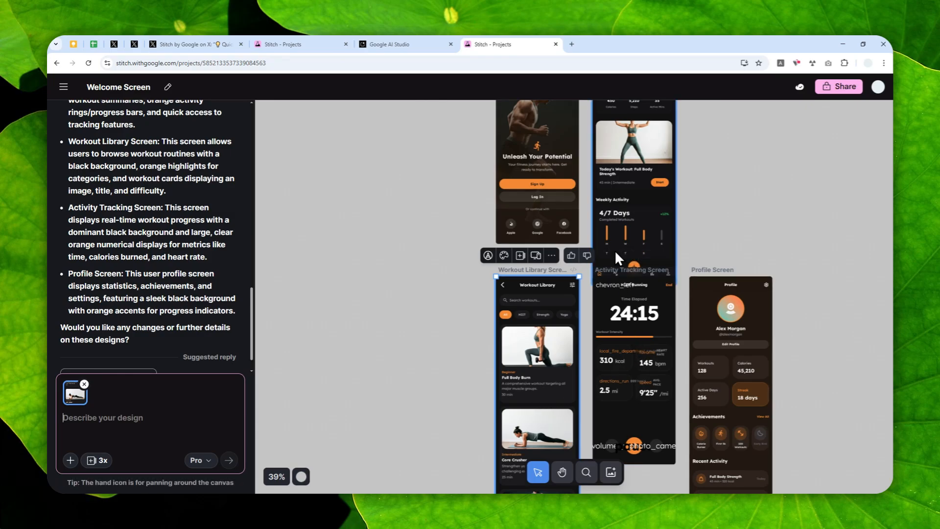
pyautogui.keyDown('shift'); pyautogui.click(528, 203); pyautogui.keyUp('shift')
pyautogui.scroll(3, 512, 227)
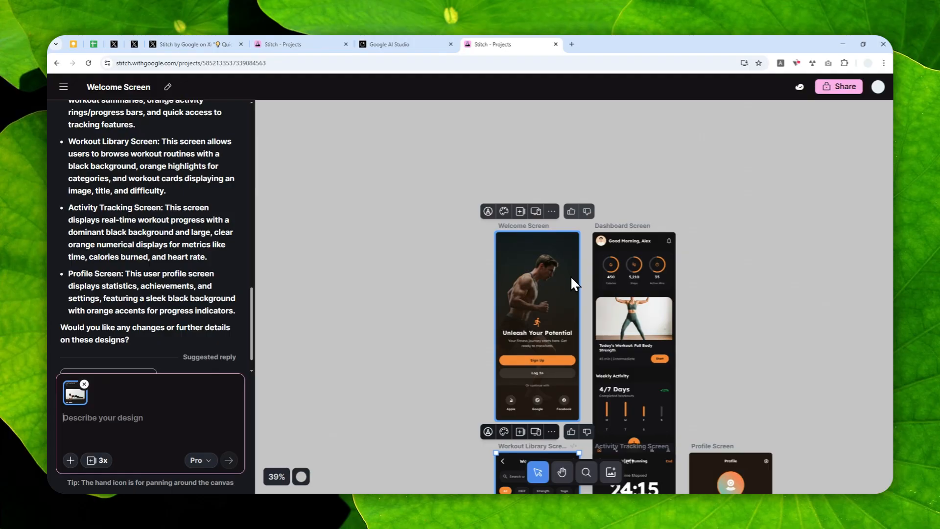
pyautogui.scroll(-2, 457, 279)
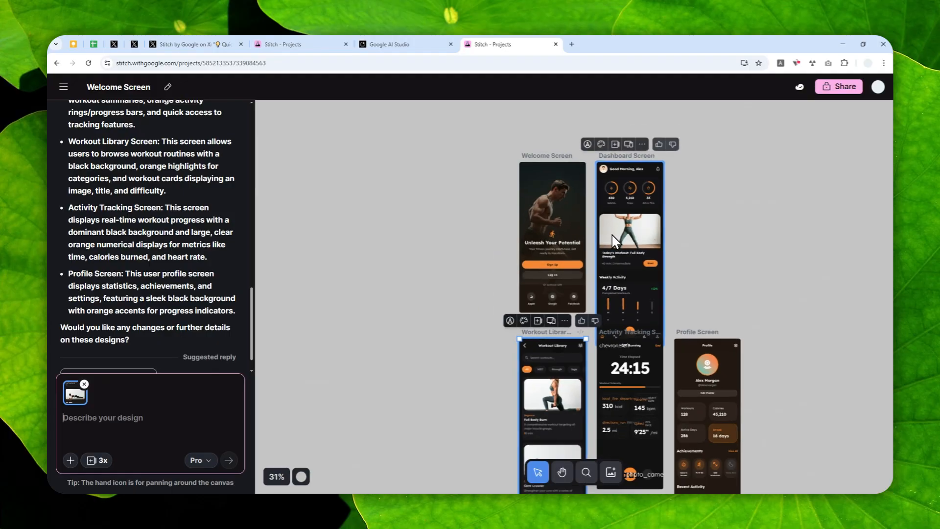
pyautogui.scroll(-3, 588, 242)
pyautogui.scroll(-2, 611, 236)
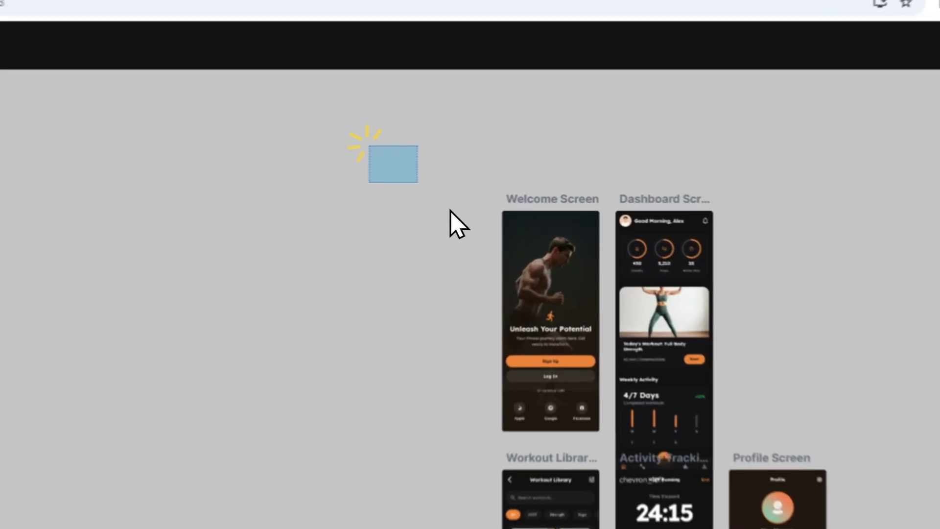
# - Select all five PulseFit screens and export them via Build with AI Studio
pyautogui.moveTo(485, 155); pyautogui.dragTo(726, 488)
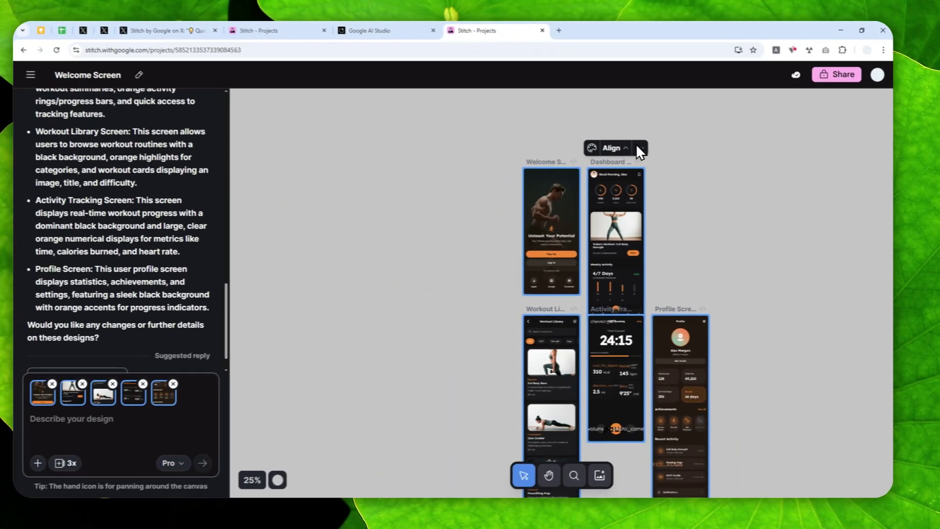
pyautogui.click(639, 148)
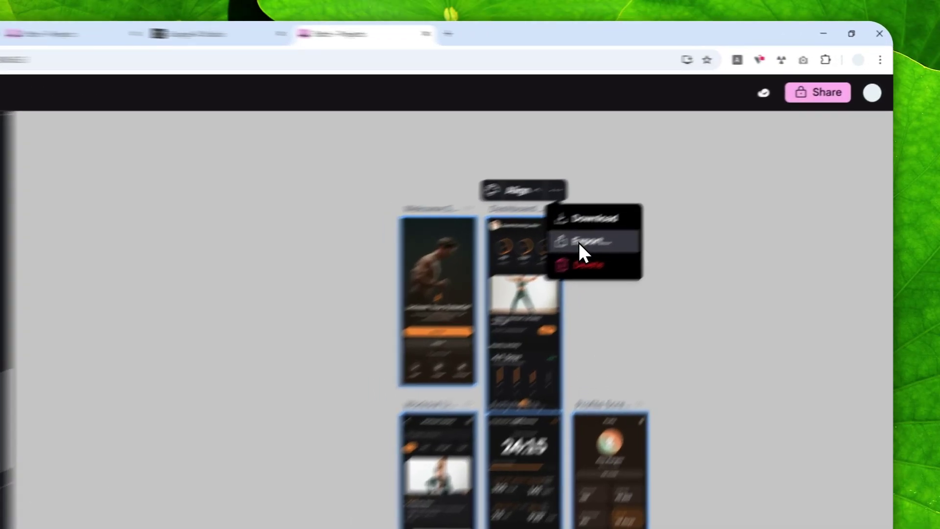
pyautogui.click(667, 192)
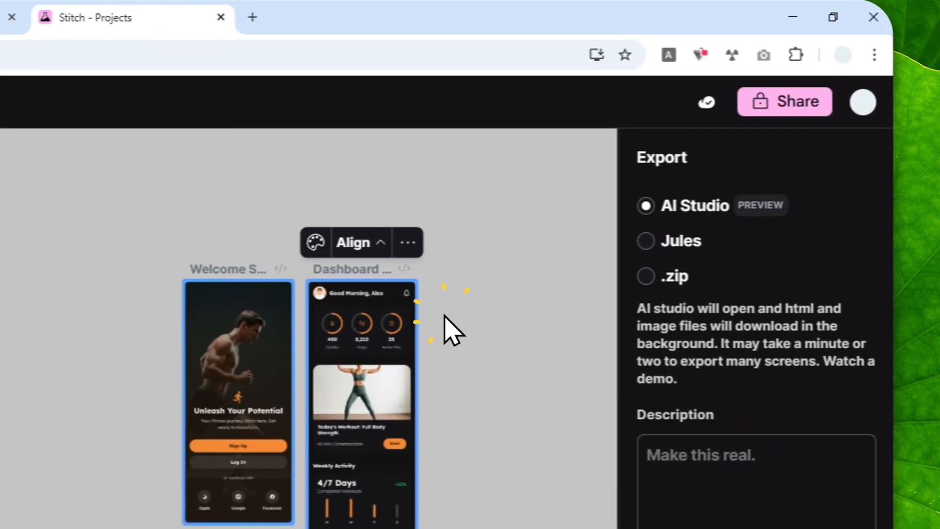
pyautogui.click(664, 205)
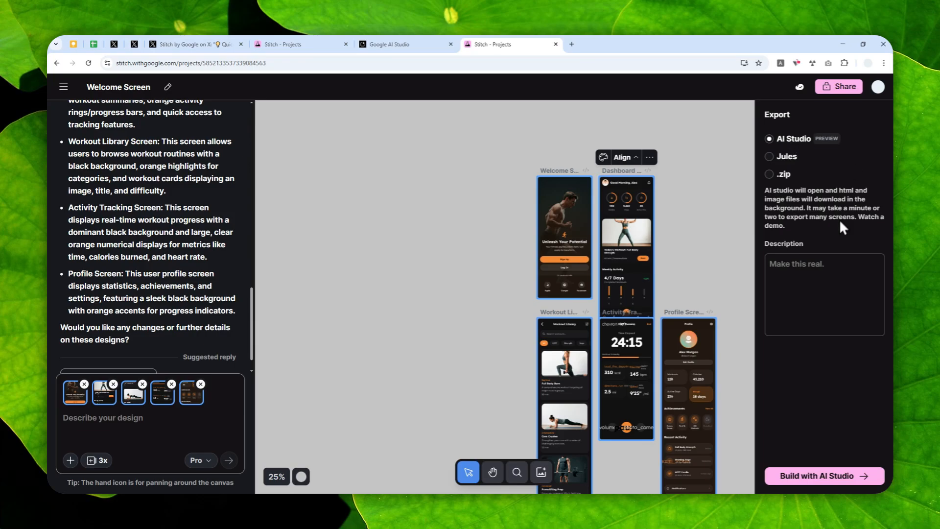
pyautogui.click(812, 477)
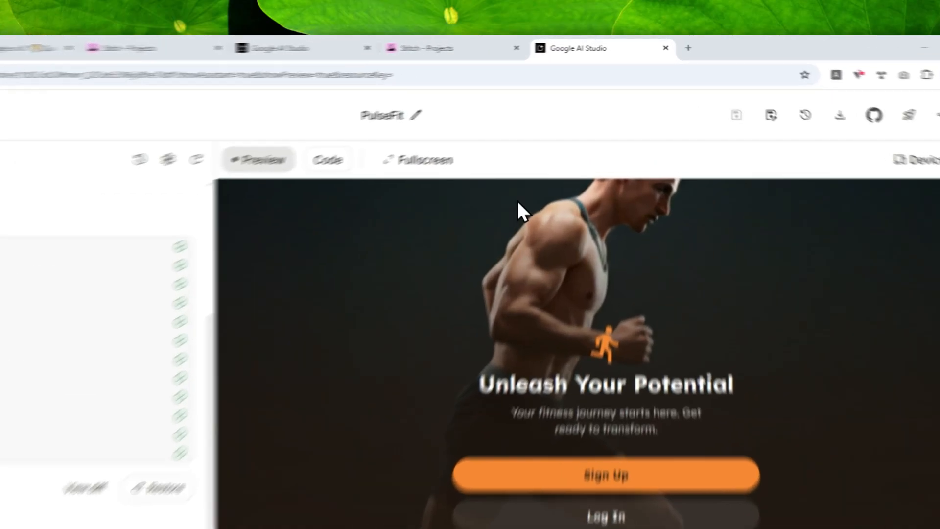
# - Return to AI Studio and set the PulseFit preview device to Mobile
pyautogui.click(441, 48)
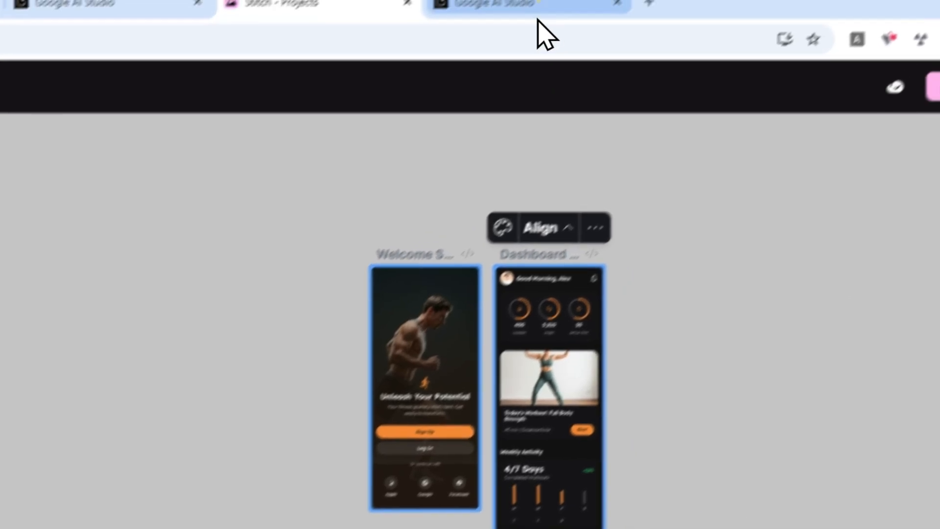
pyautogui.click(515, 4)
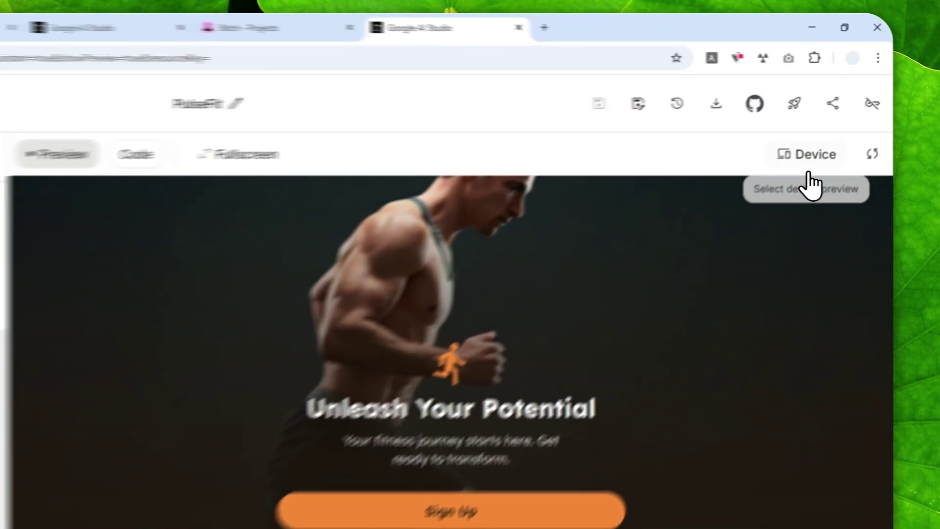
pyautogui.click(839, 123)
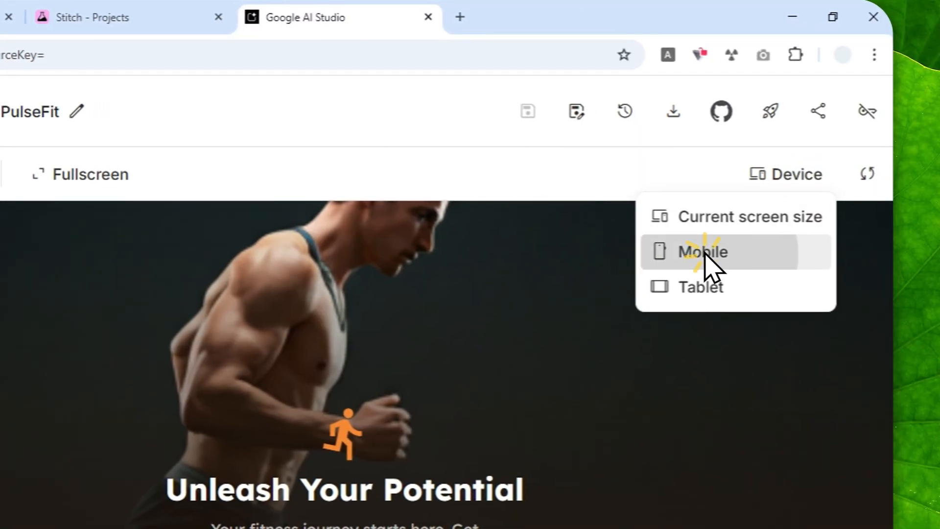
pyautogui.click(706, 258)
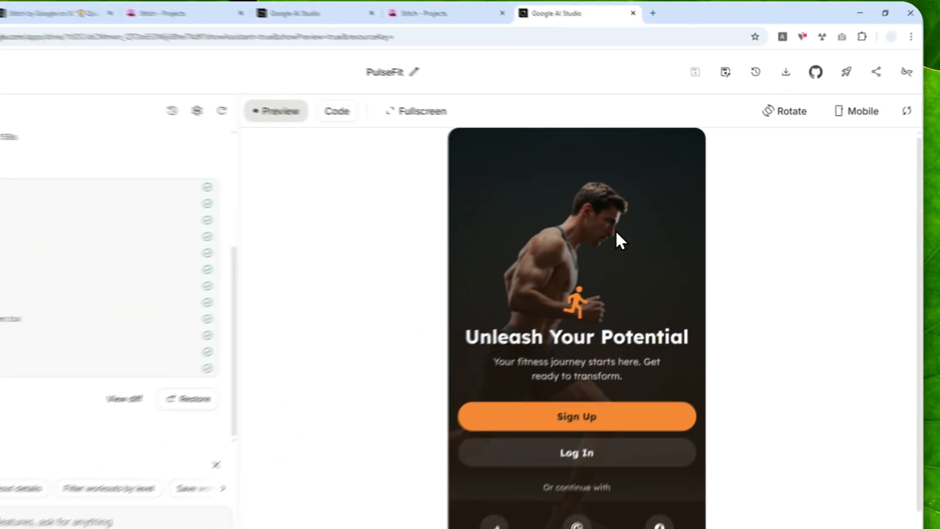
# - Tour the dashboard, Workouts and Profile screens, then go back to the Stitch canvas
pyautogui.click(630, 452)
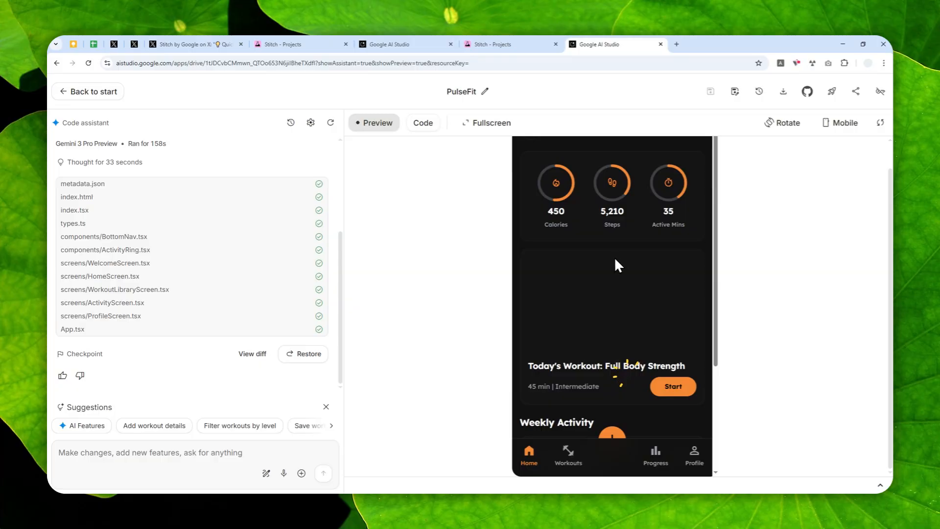
pyautogui.scroll(-4, 624, 222)
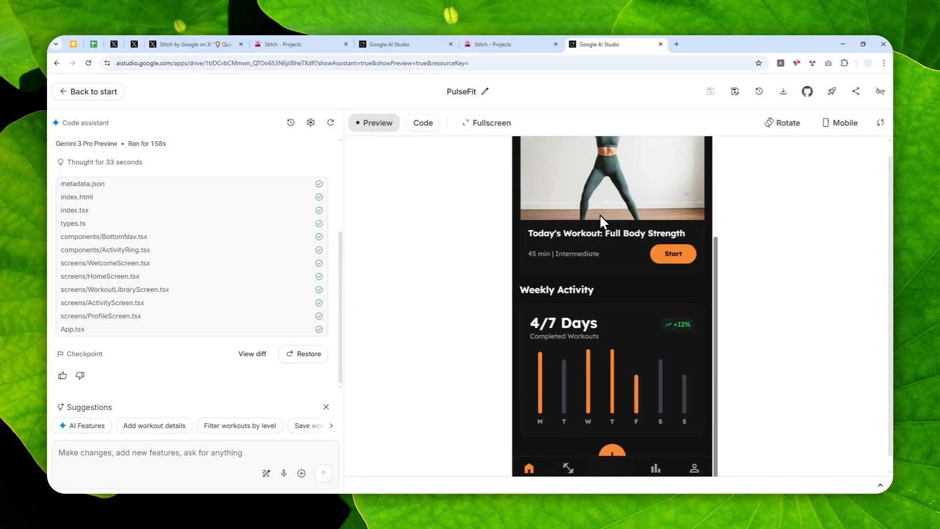
pyautogui.scroll(-1, 599, 214)
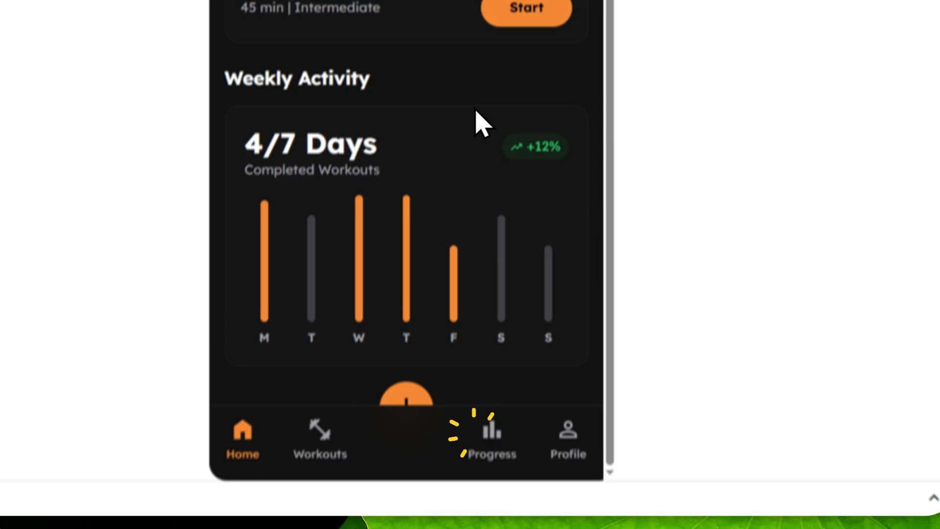
pyautogui.scroll(4, 625, 275)
pyautogui.scroll(-3, 470, 293)
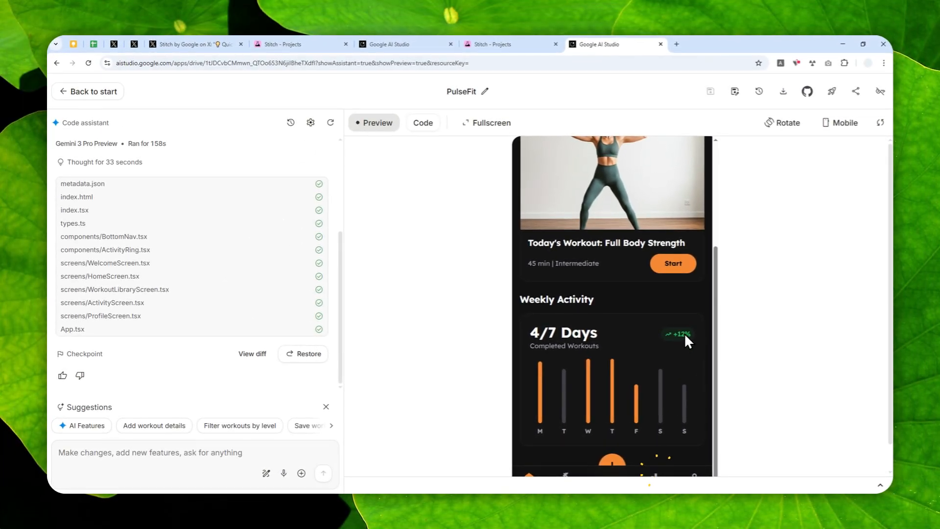
pyautogui.scroll(-1, 617, 367)
pyautogui.click(572, 453)
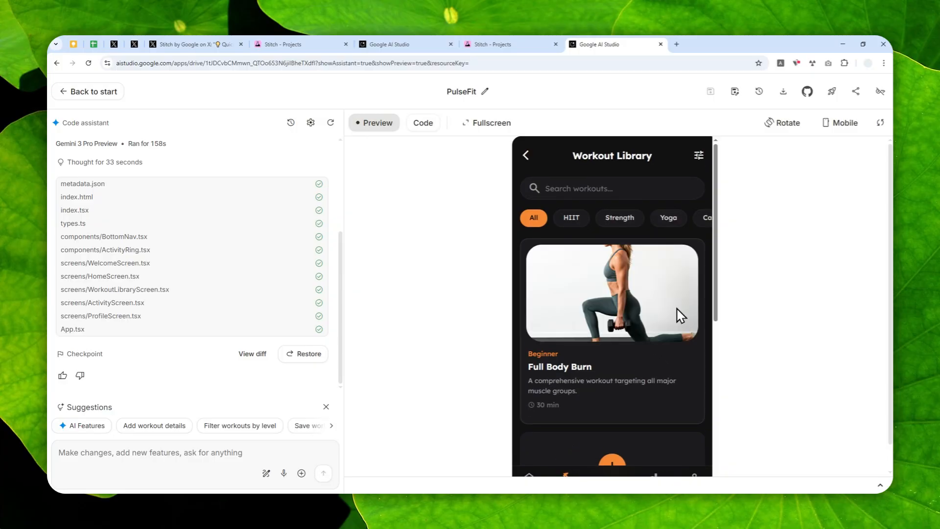
pyautogui.scroll(-3, 672, 243)
pyautogui.scroll(-3, 684, 353)
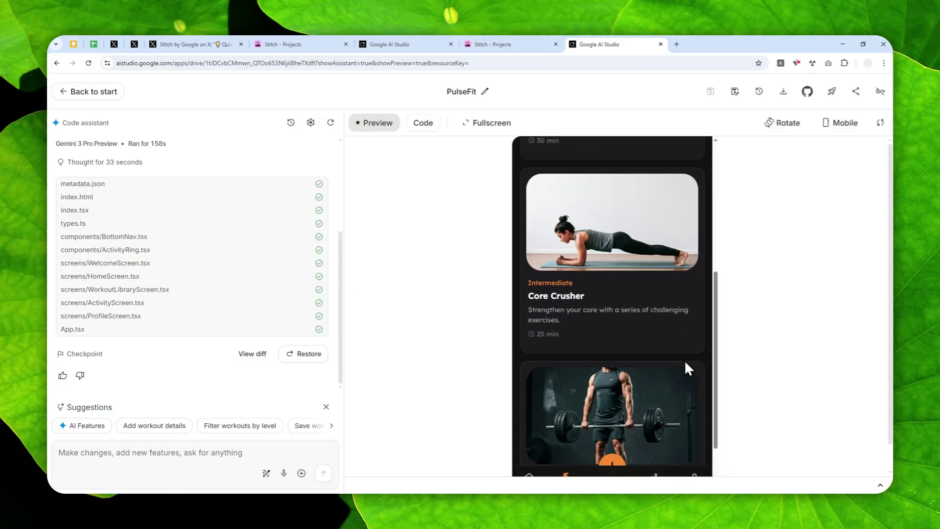
pyautogui.click(694, 474)
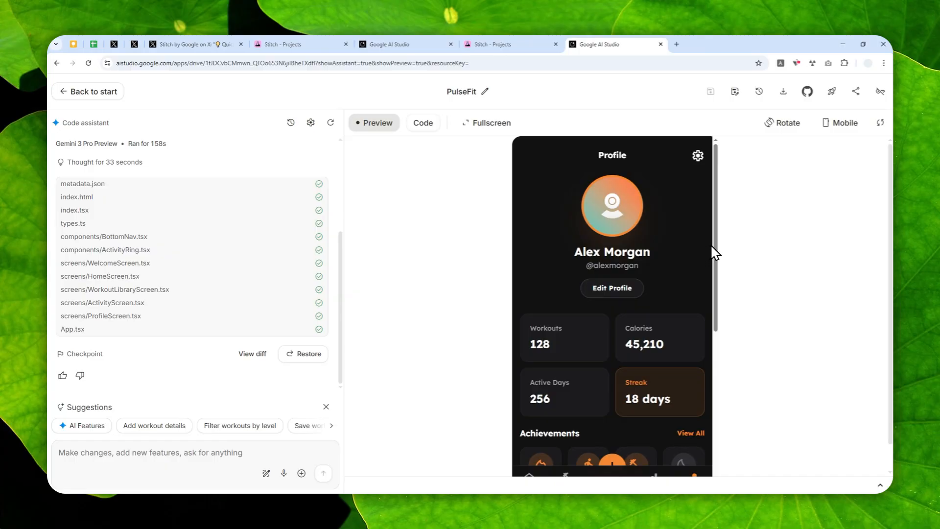
pyautogui.scroll(-3, 700, 225)
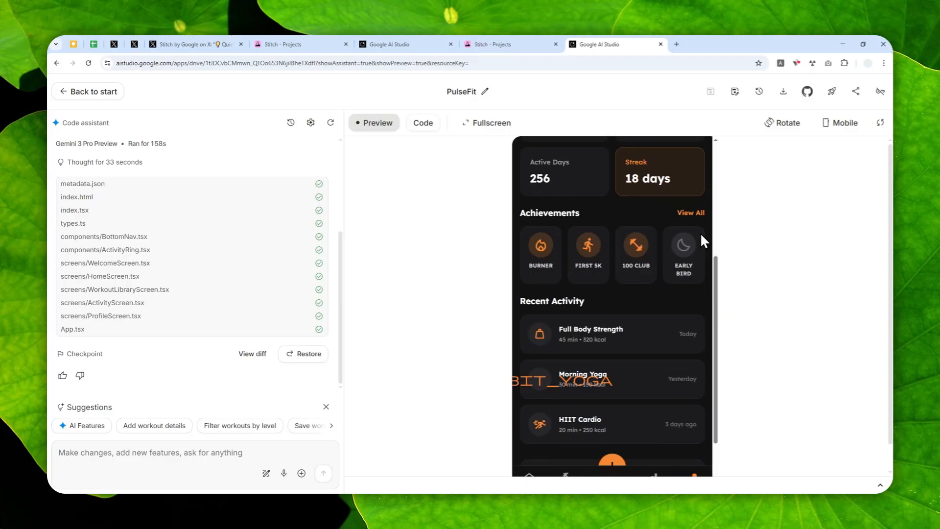
pyautogui.scroll(5, 665, 264)
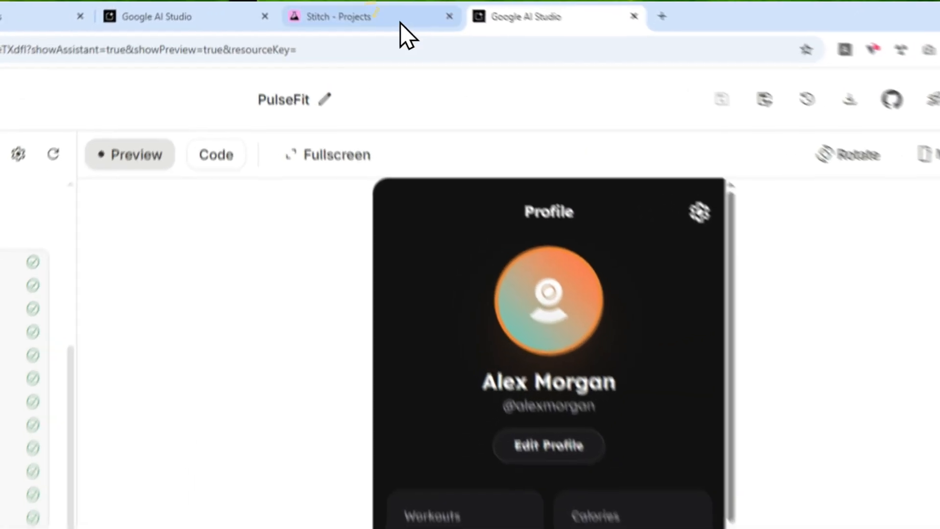
pyautogui.click(499, 44)
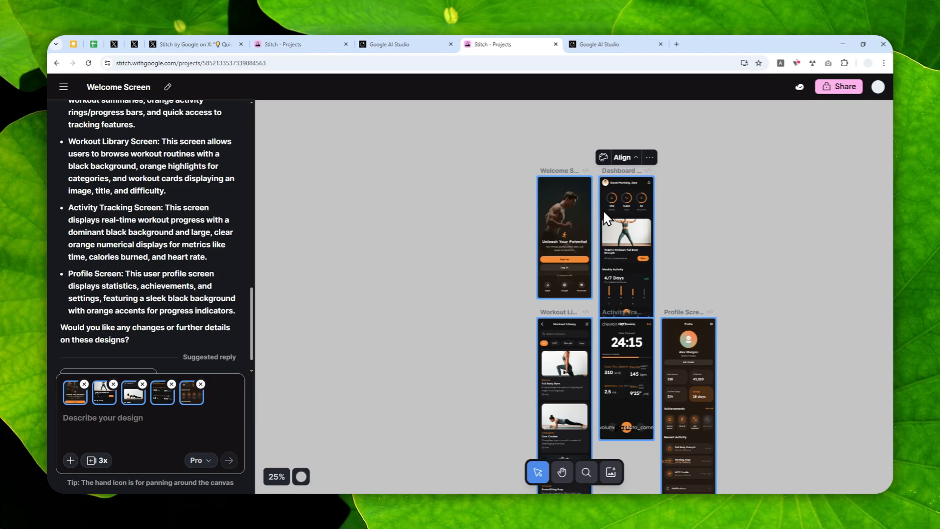
pyautogui.scroll(3, 625, 224)
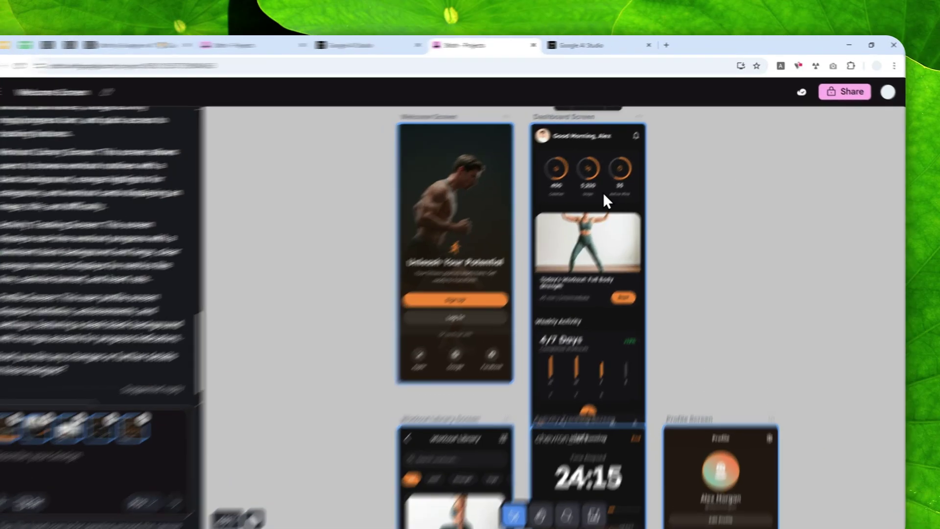
# - Return to AI Studio and open the HIIT Running activity tracker from Recent Activity
pyautogui.click(598, 45)
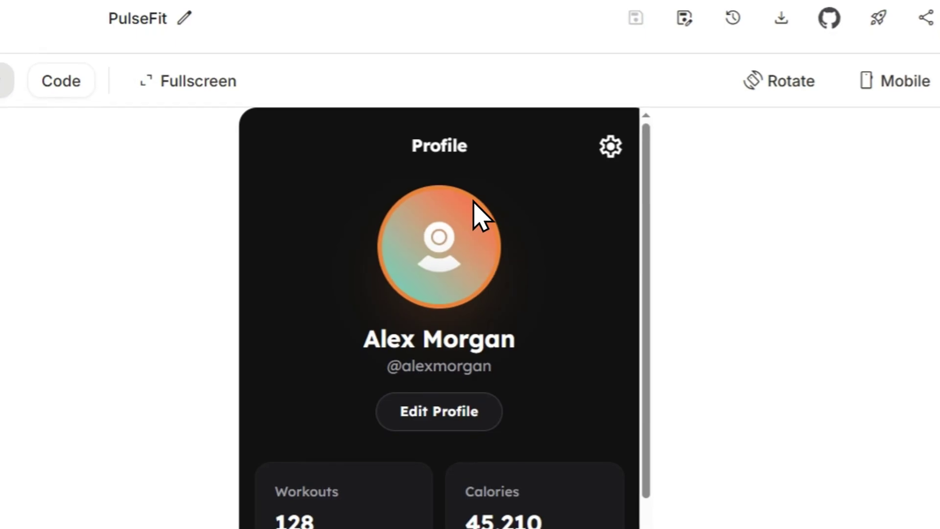
pyautogui.scroll(-5, 479, 217)
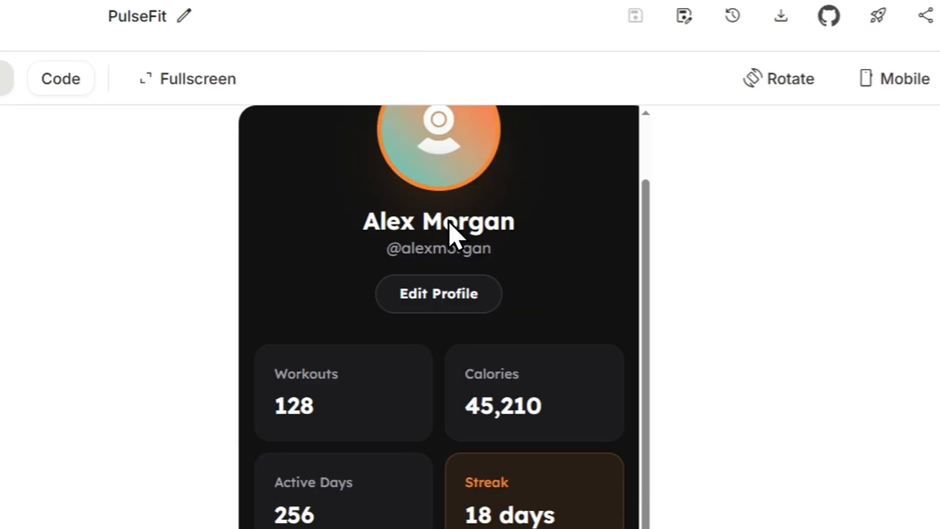
pyautogui.scroll(-5, 480, 294)
pyautogui.click(621, 441)
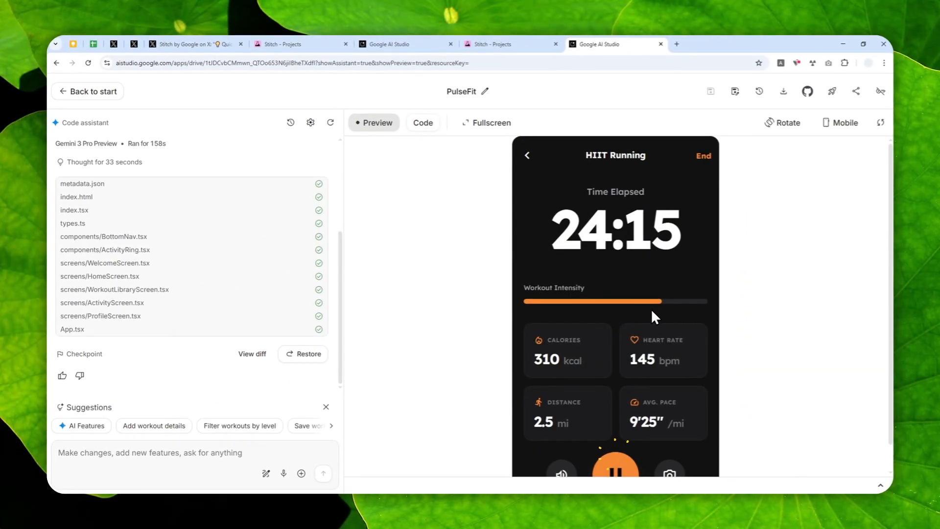